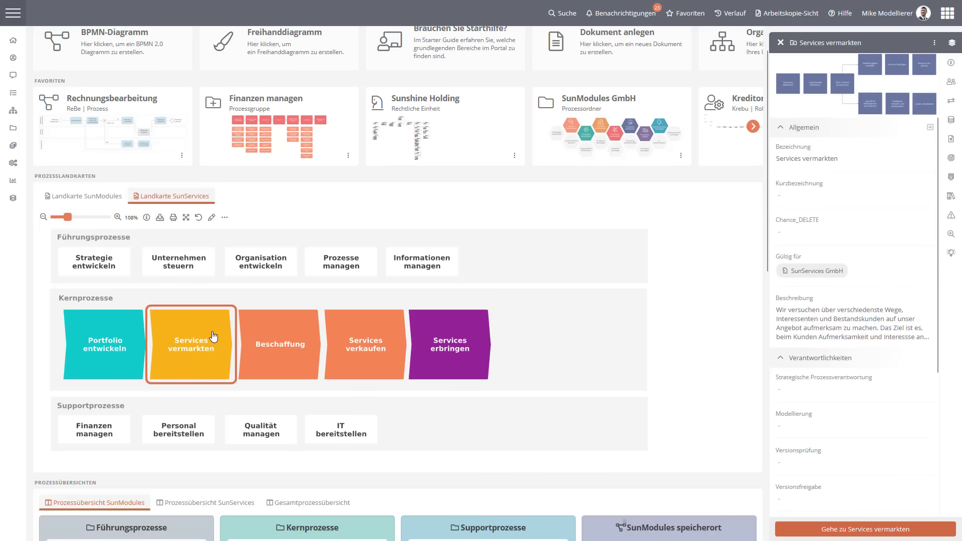
# Close the Services vermarkten details and look through the portal's home page as far as the Prozesslandkarten section.
pyautogui.click(779, 43)
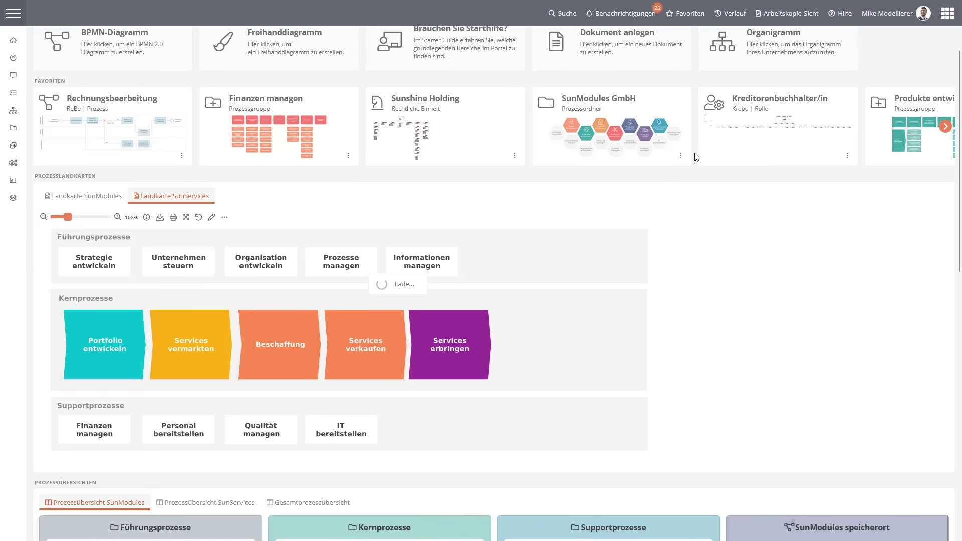
pyautogui.scroll(-8, 642, 220)
pyautogui.scroll(-1, 642, 223)
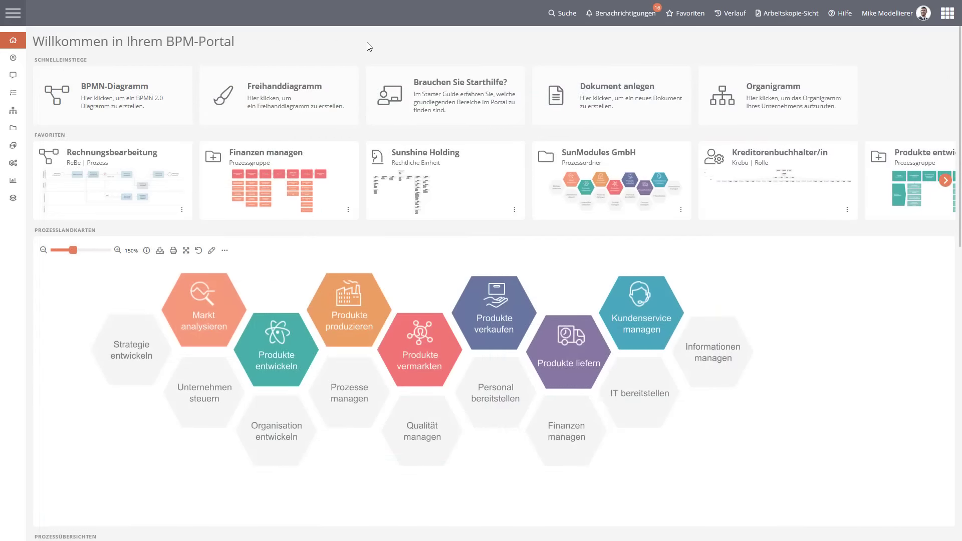
pyautogui.scroll(-2, 415, 252)
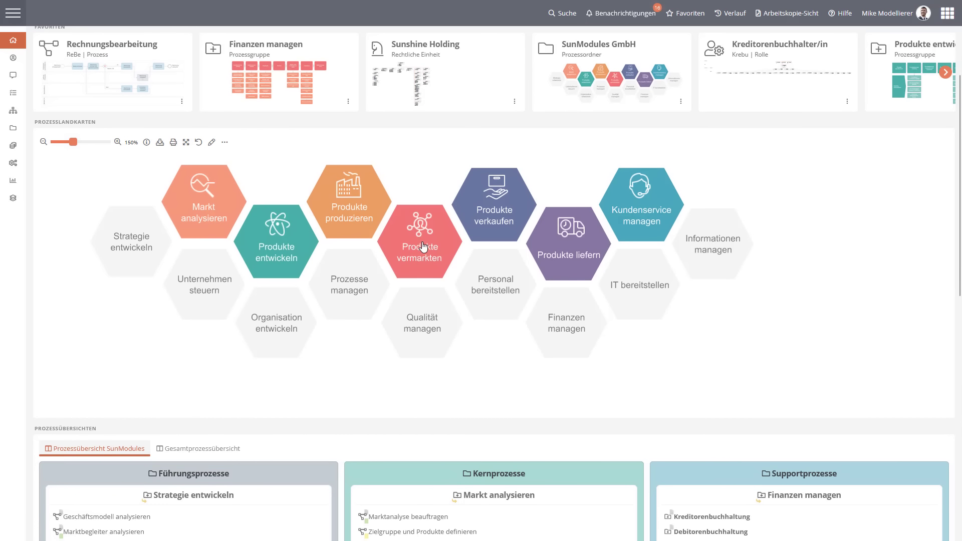
# View the details of Produkte verkaufen and Finanzen managen on the process map, and open the Finanzen managen process group.
pyautogui.click(487, 239)
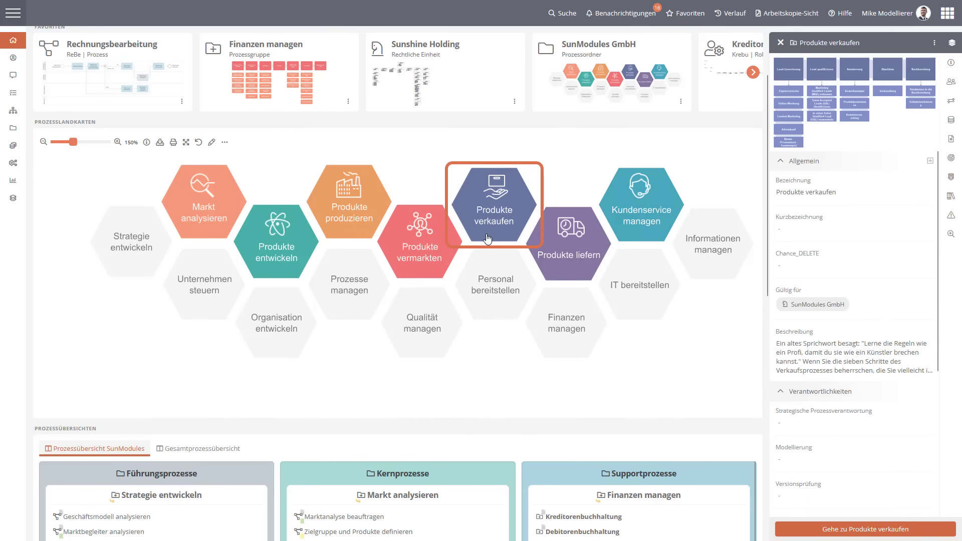
pyautogui.click(575, 351)
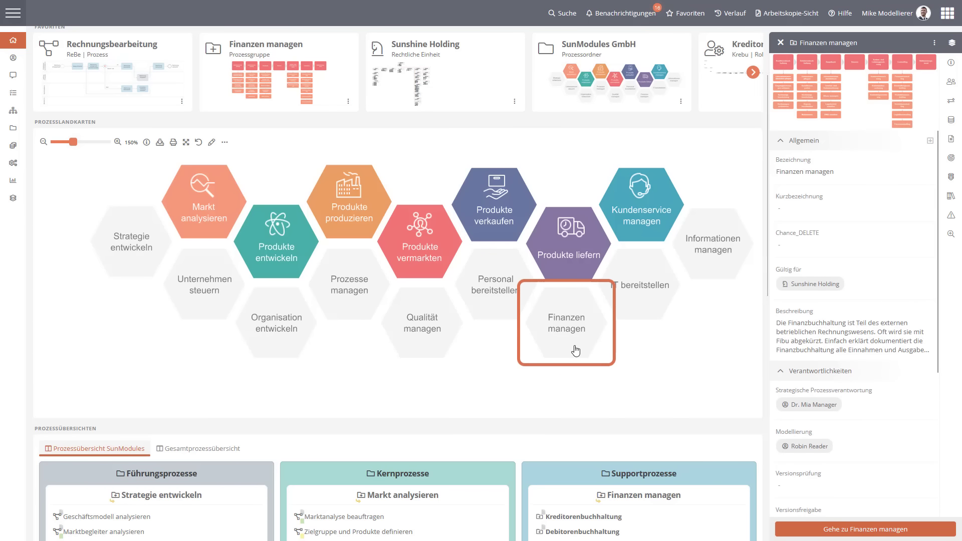
pyautogui.click(861, 110)
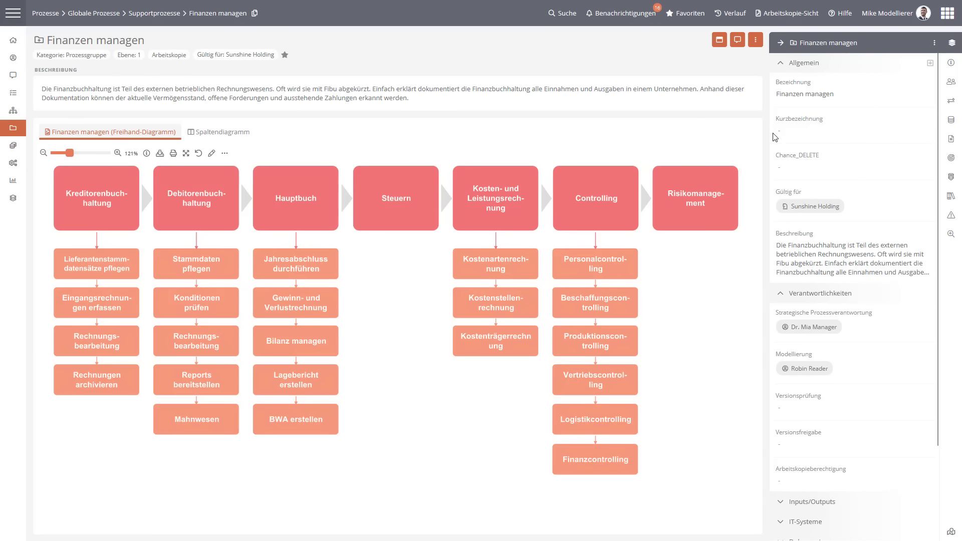
# View the details of Kreditorenbuchhaltung and its Rechnungsbearbeitung process in the diagram, and return to the home page.
pyautogui.click(128, 216)
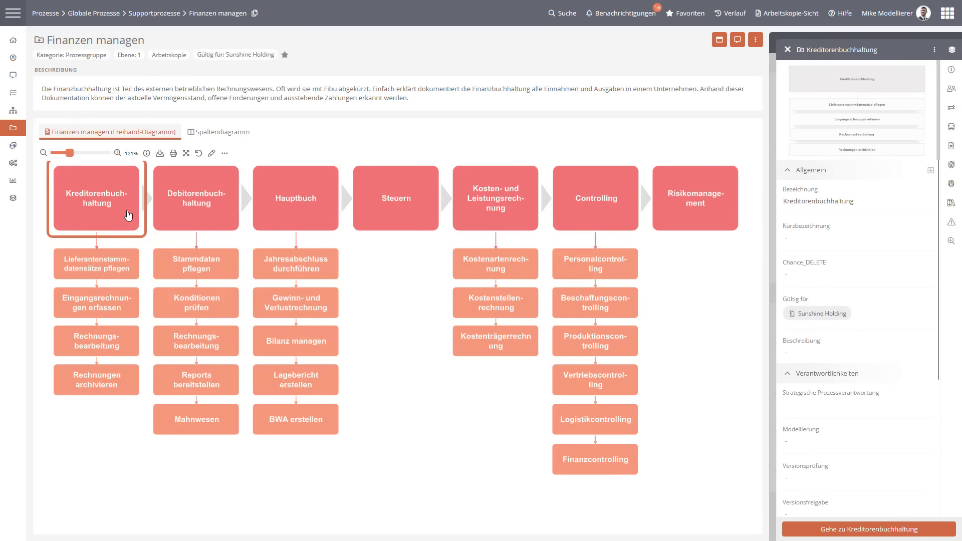
pyautogui.click(121, 346)
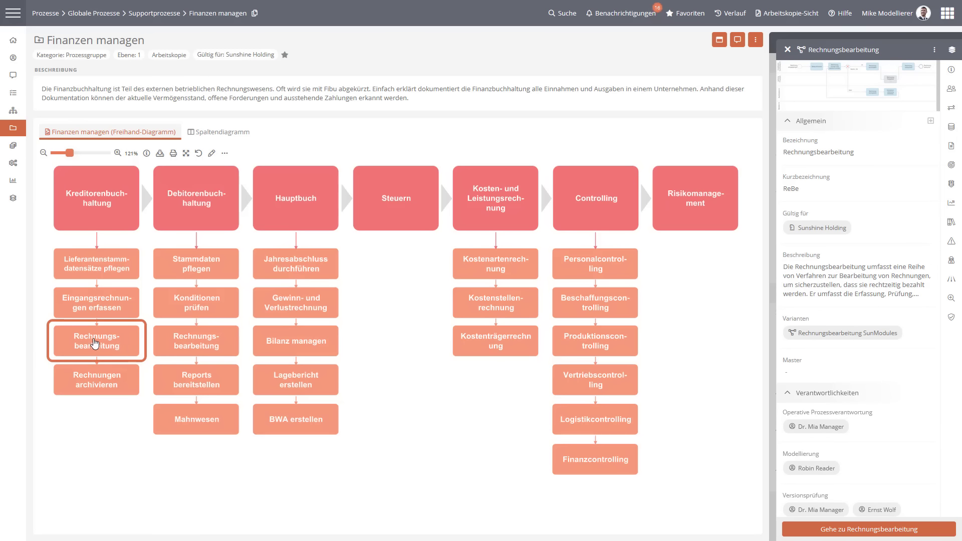
pyautogui.click(13, 41)
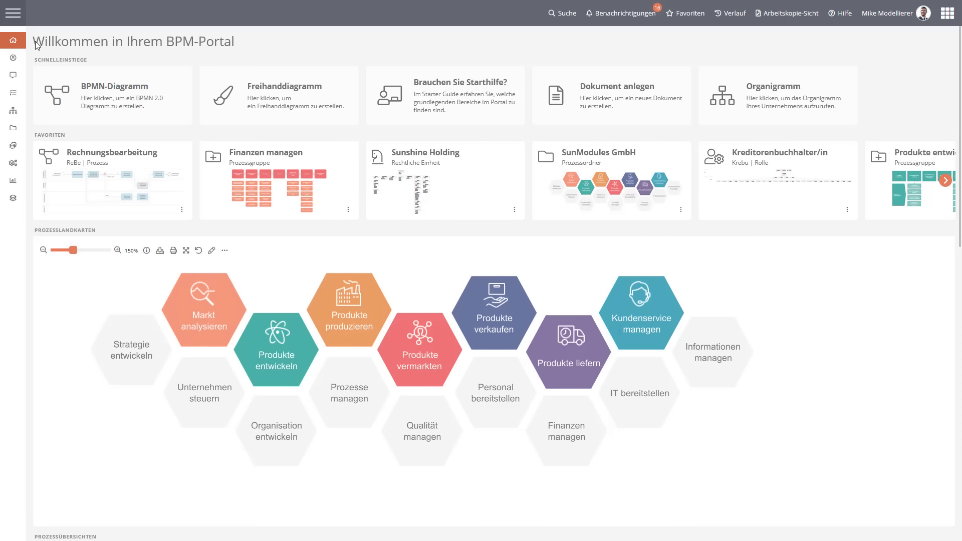
# Compare the Prozessübersicht SunModules with the Gesamtprozessübersicht in the Prozessübersichten section.
pyautogui.scroll(-3, 285, 243)
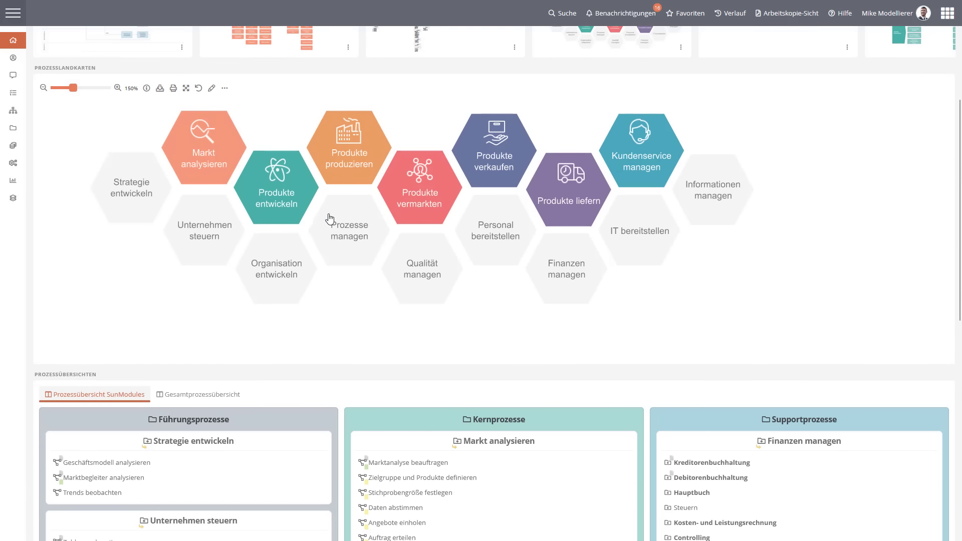
pyautogui.scroll(-6, 515, 234)
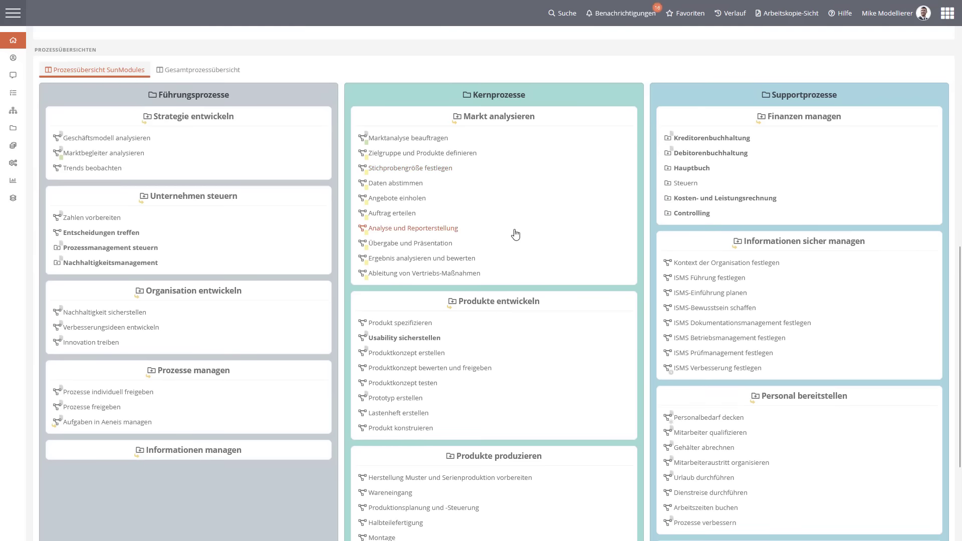
pyautogui.click(219, 75)
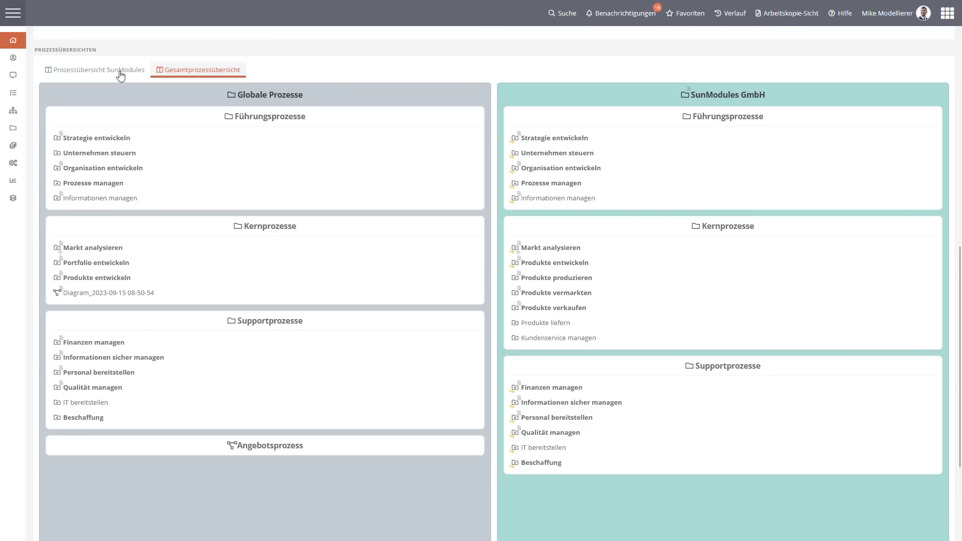
pyautogui.click(122, 75)
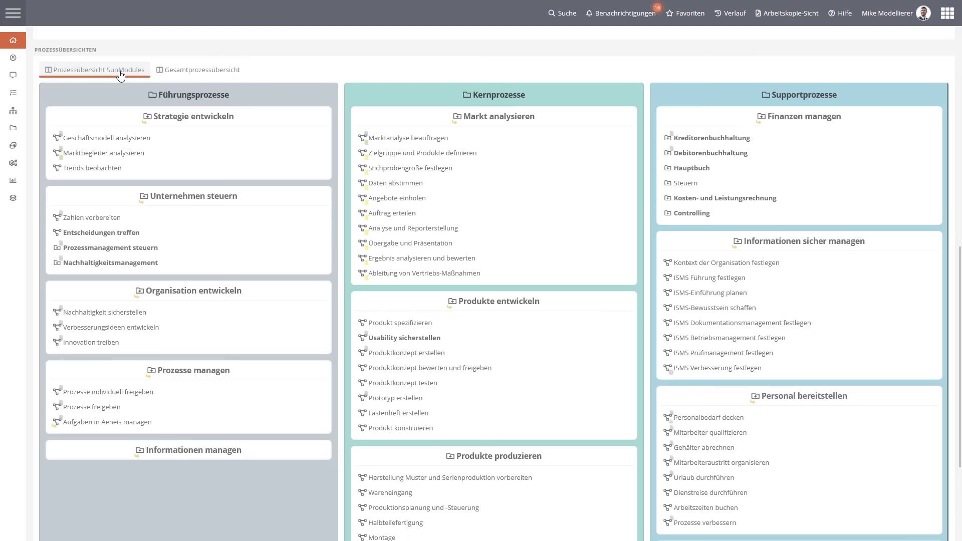
# View the Führungsprozesse column diagram, and open the Kreditorenbuchhaltung freehand diagram from Finanzen managen.
pyautogui.click(190, 102)
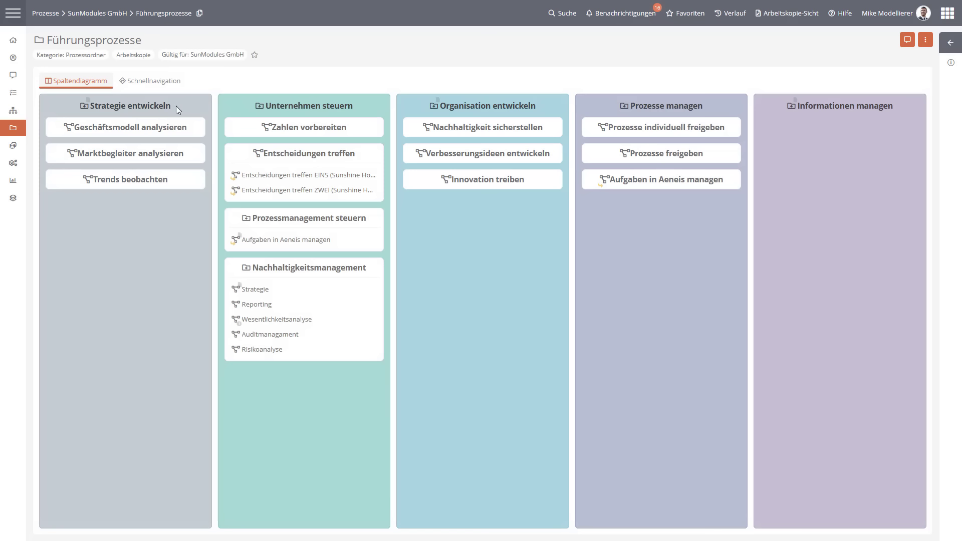
pyautogui.click(316, 114)
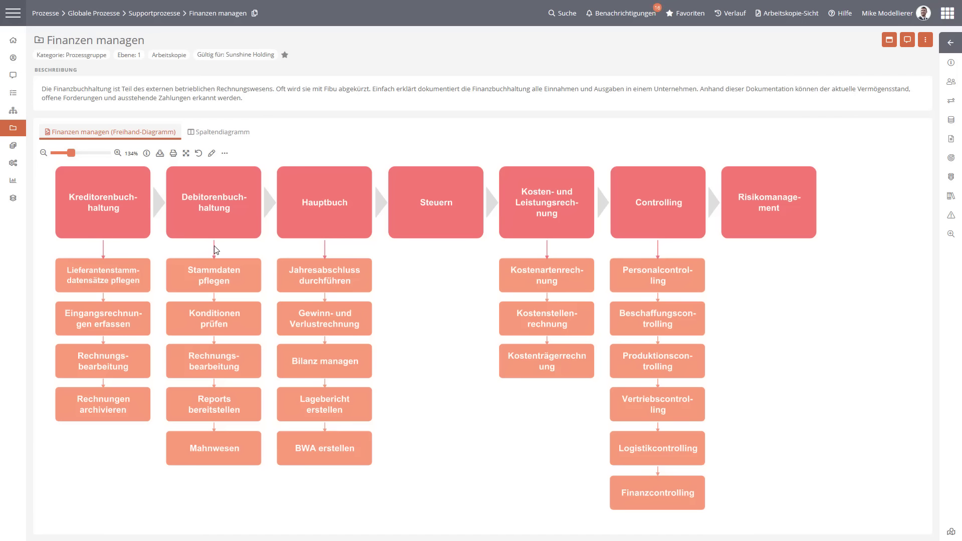
pyautogui.doubleClick(131, 233)
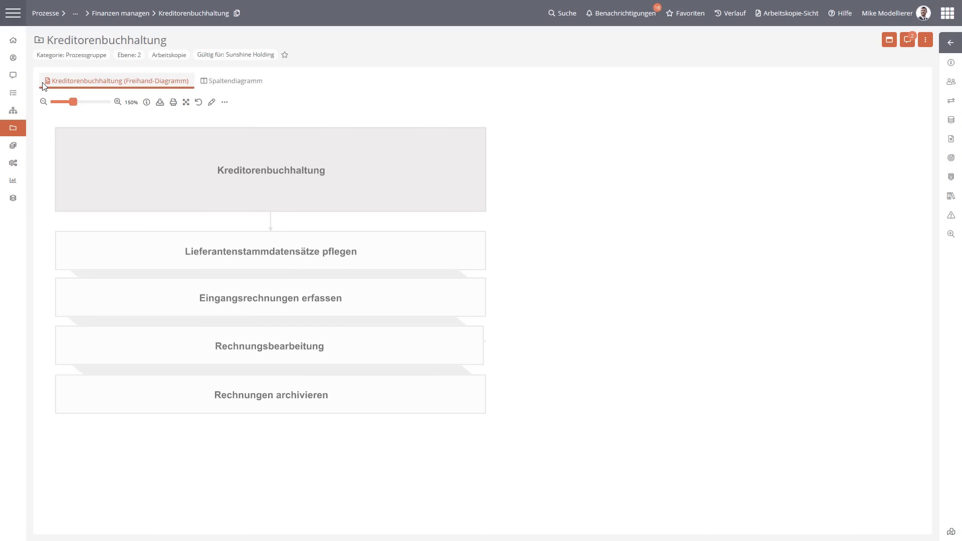
# Start a new freehand diagram from the home page's quick entries and name its process group Risikomanagement.
pyautogui.click(14, 45)
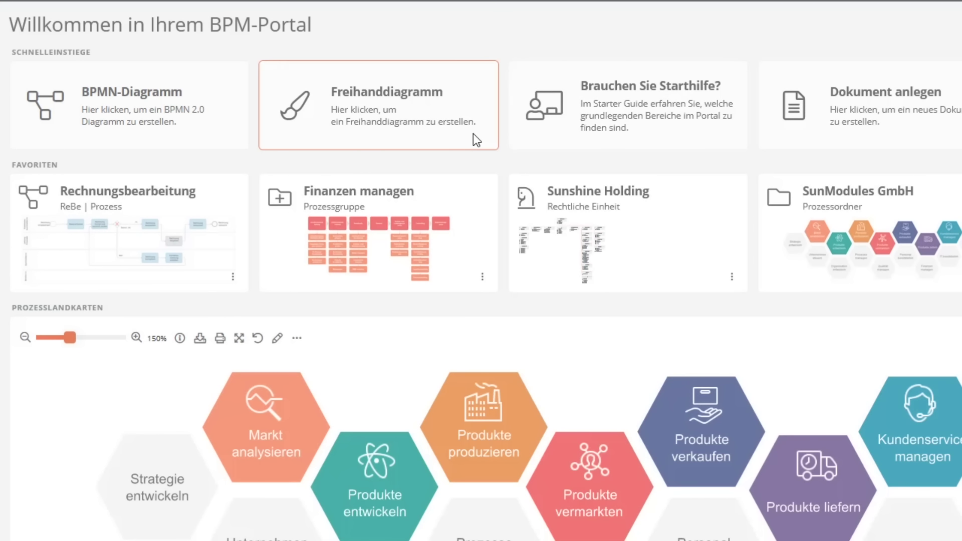
pyautogui.click(473, 133)
pyautogui.click(450, 103)
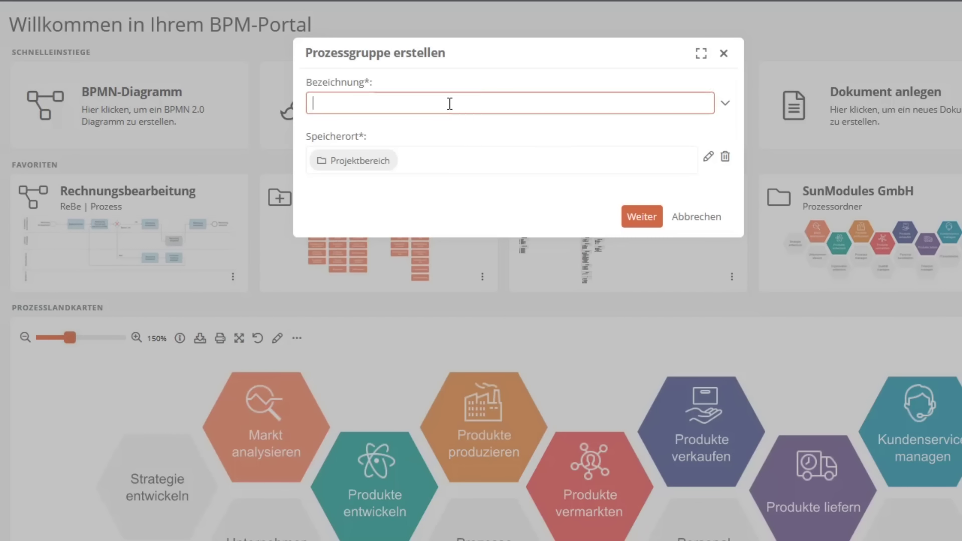
pyautogui.write('Risikomanagement')
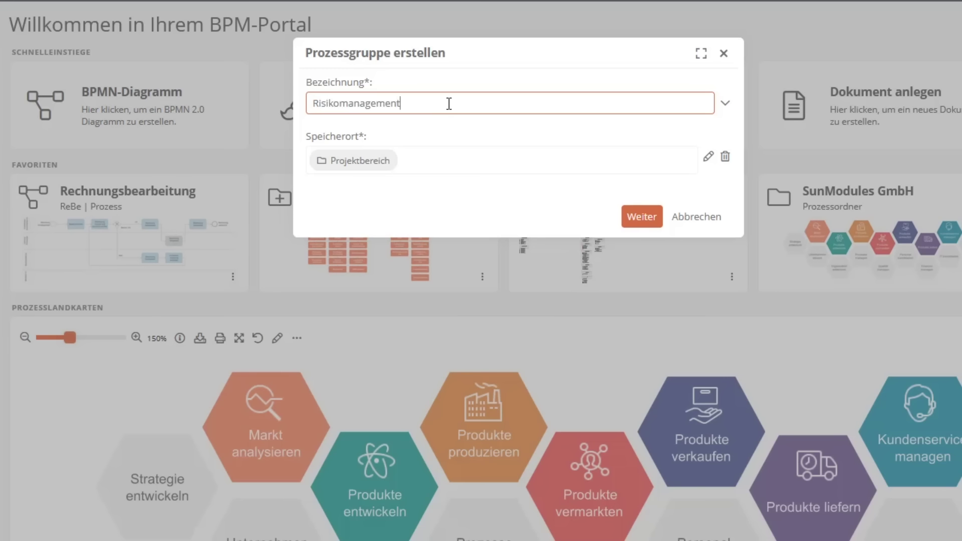
# Set the storage location to Finanzen managen, under Prozesse, Globale Prozesse and Supportprozesse.
pyautogui.click(411, 160)
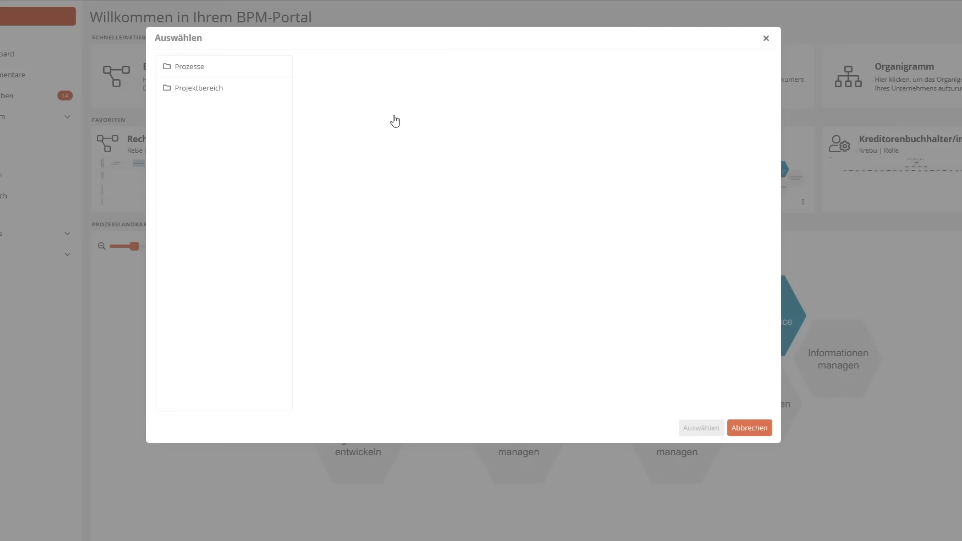
pyautogui.click(231, 70)
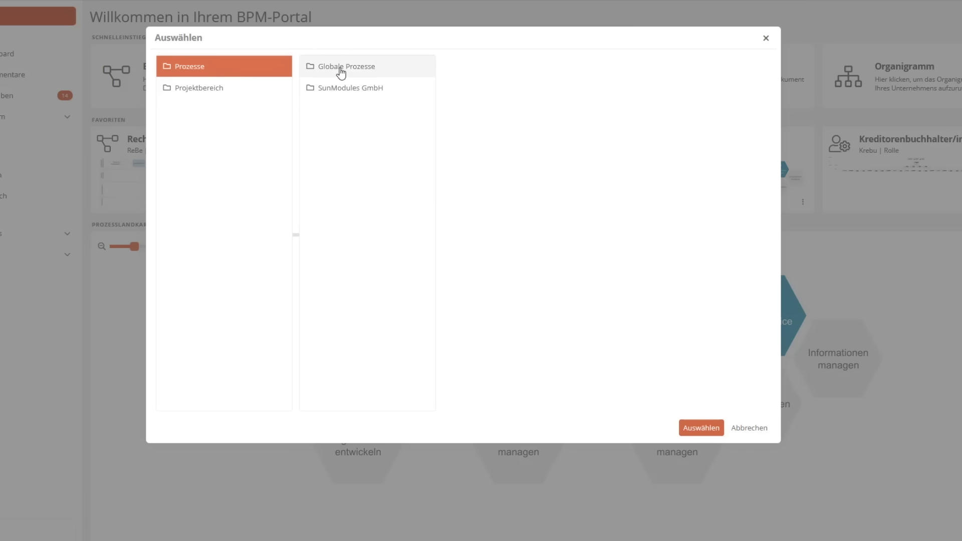
pyautogui.click(351, 72)
pyautogui.click(493, 110)
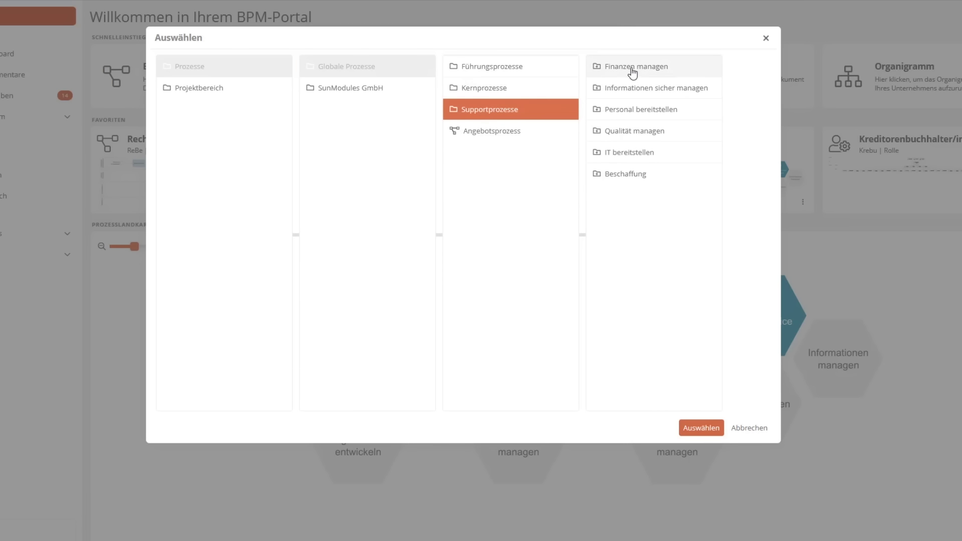
pyautogui.click(633, 72)
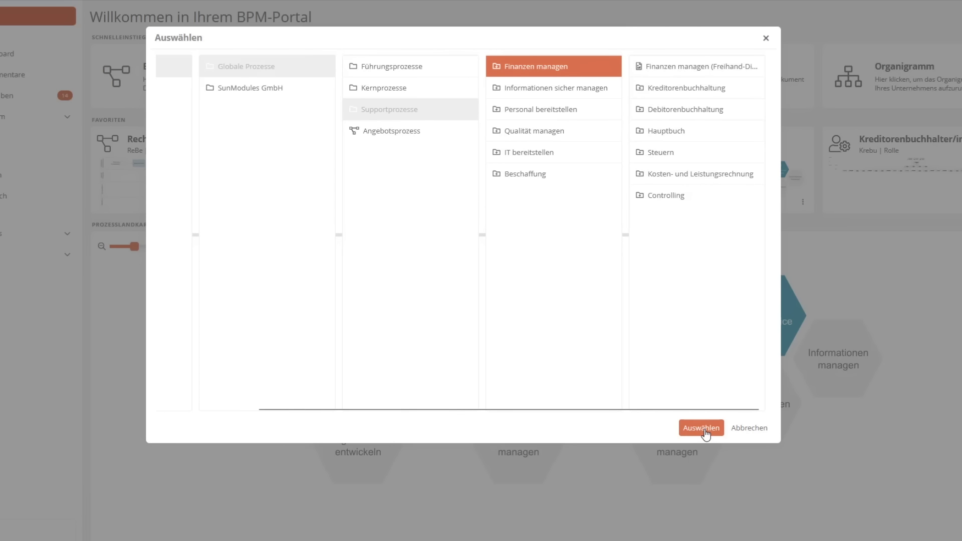
pyautogui.click(700, 427)
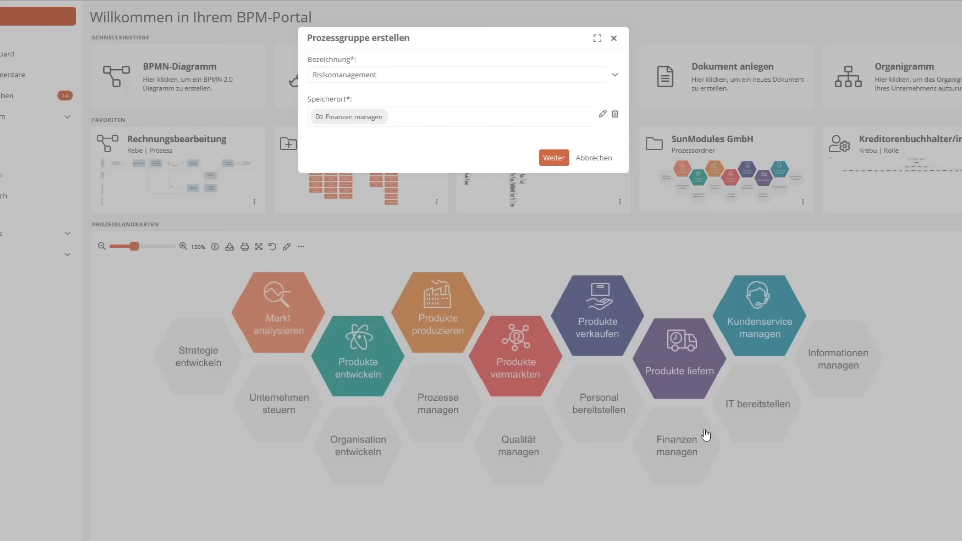
# Create the Risikomanagement process group, opening it in the WebModeller, and collapse the process navigation tree.
pyautogui.click(556, 160)
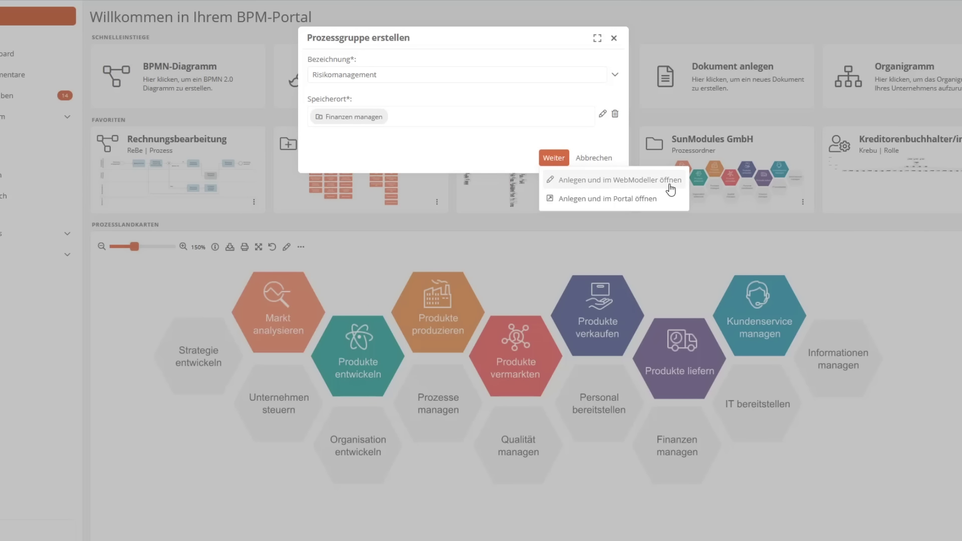
pyautogui.click(670, 190)
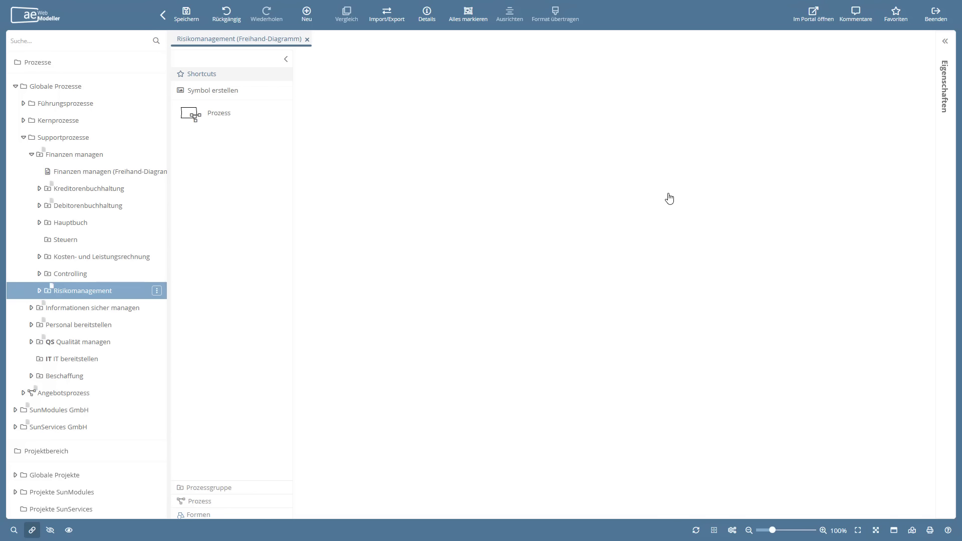
pyautogui.click(163, 15)
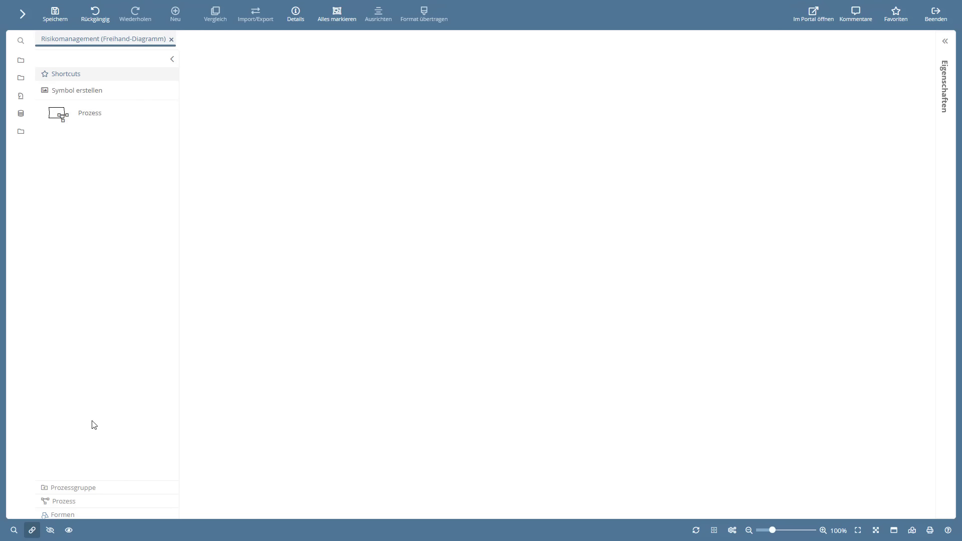
# Place a rounded-rectangle process in the upper left of the drawing area and name it Risikoanalyse.
pyautogui.click(90, 489)
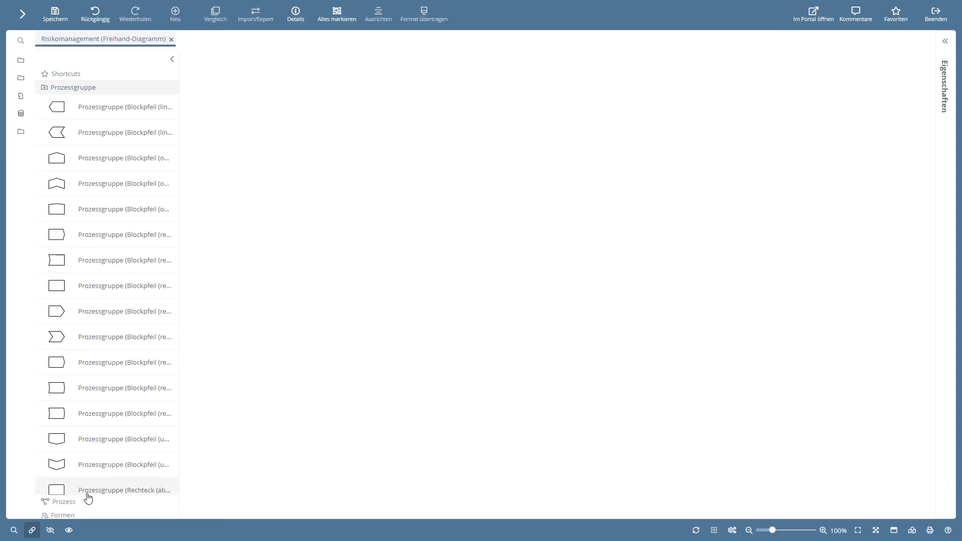
pyautogui.click(74, 502)
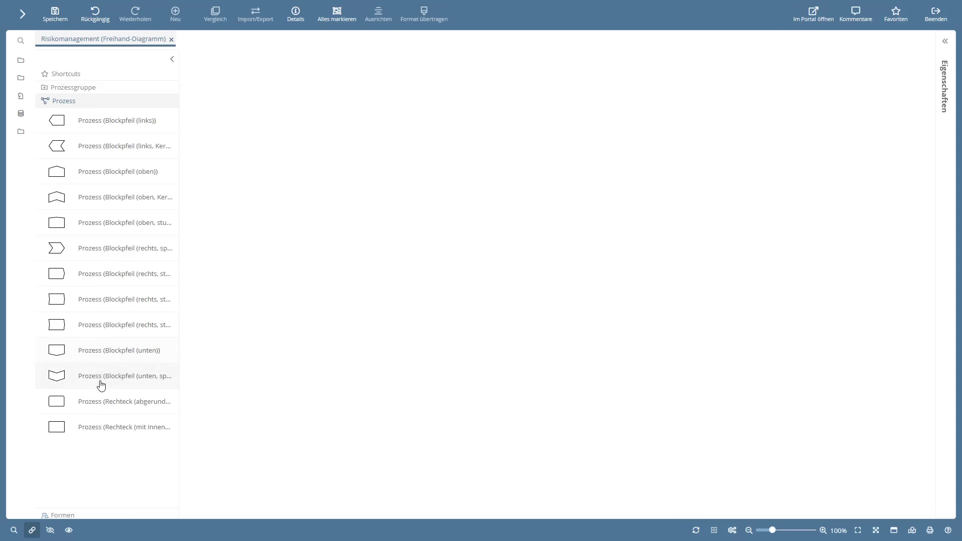
pyautogui.moveTo(99, 401); pyautogui.dragTo(280, 135)
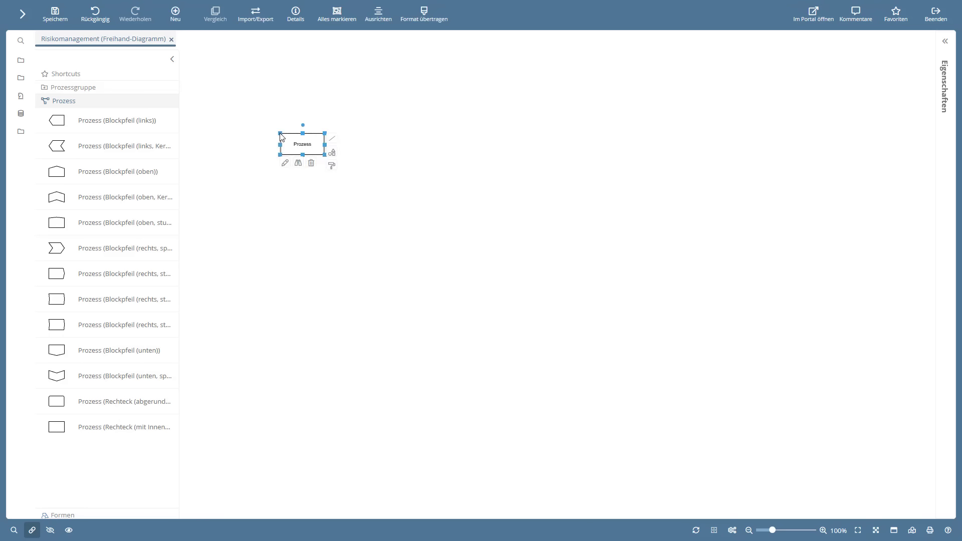
pyautogui.doubleClick(307, 148)
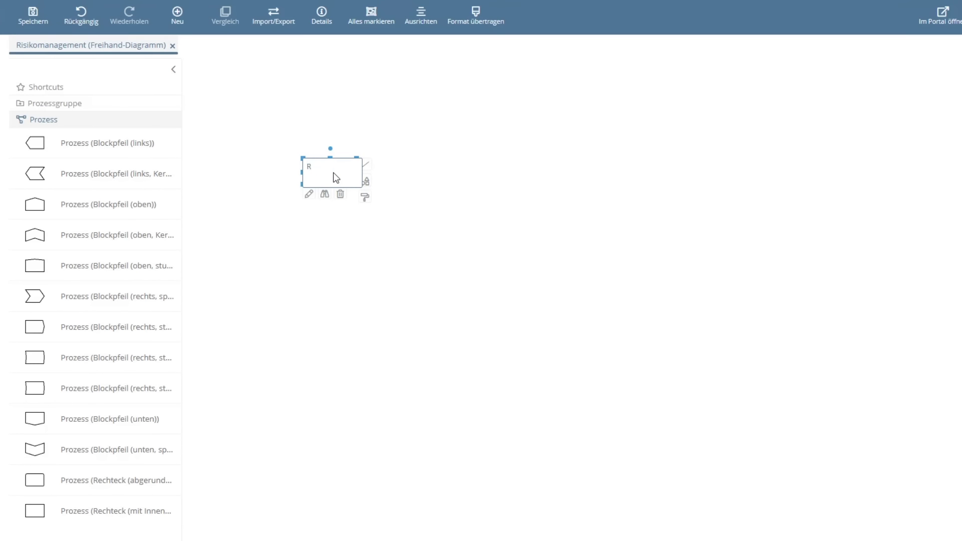
pyautogui.write('Risikoanalyse')
pyautogui.press('Return')
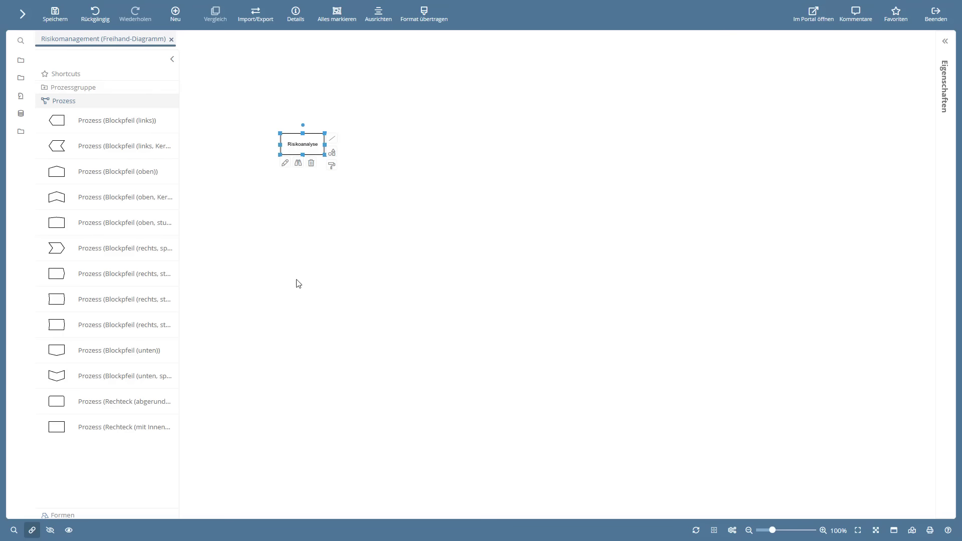
# Add a second rounded-rectangle process to the right of Risikoanalyse, at the same height, and name it Risikobewertung.
pyautogui.moveTo(99, 401); pyautogui.dragTo(403, 140)
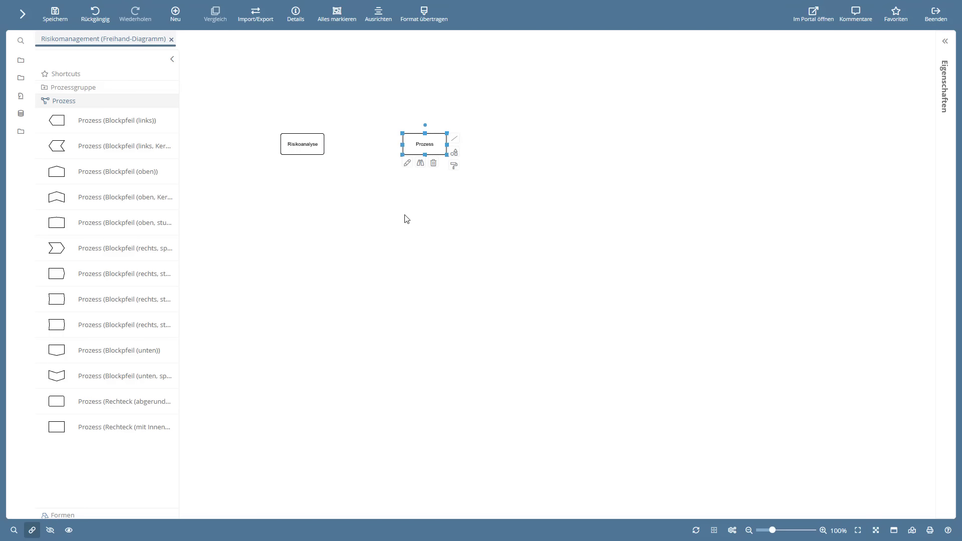
pyautogui.doubleClick(428, 150)
pyautogui.write('Risikobewertung')
pyautogui.press('Return')
# Place a right-pointing block arrow between the Risikoanalyse and Risikobewertung processes, at the same height.
pyautogui.click(70, 516)
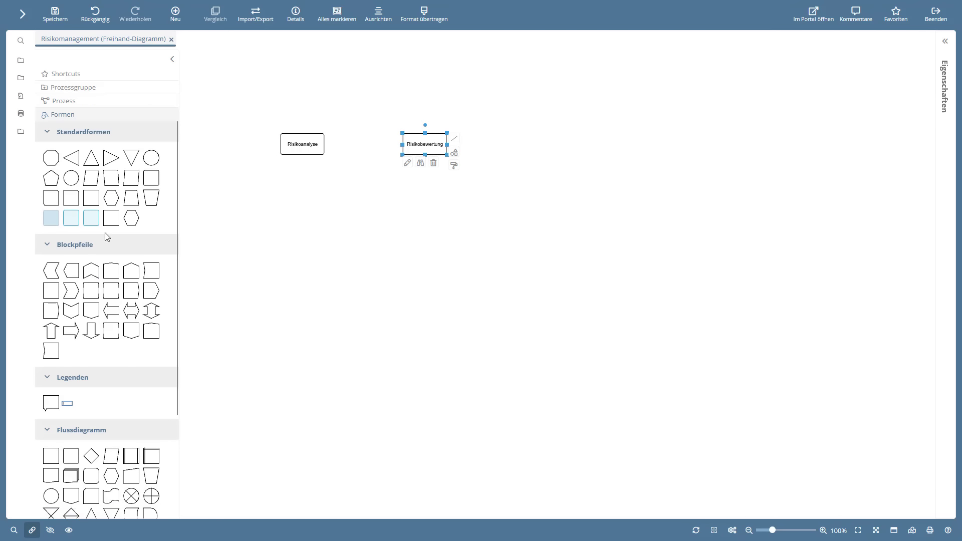
pyautogui.scroll(-3, 111, 253)
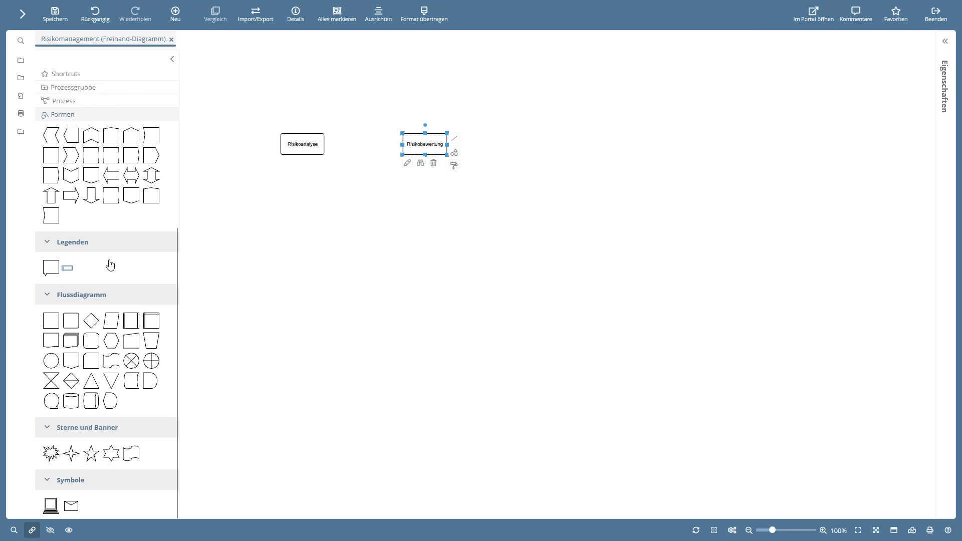
pyautogui.scroll(3, 110, 264)
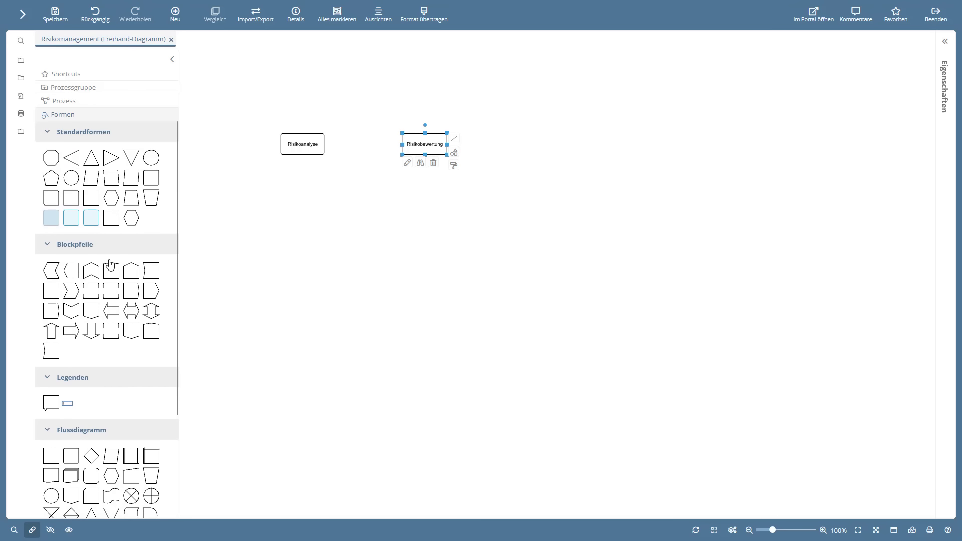
pyautogui.moveTo(71, 332); pyautogui.dragTo(365, 148)
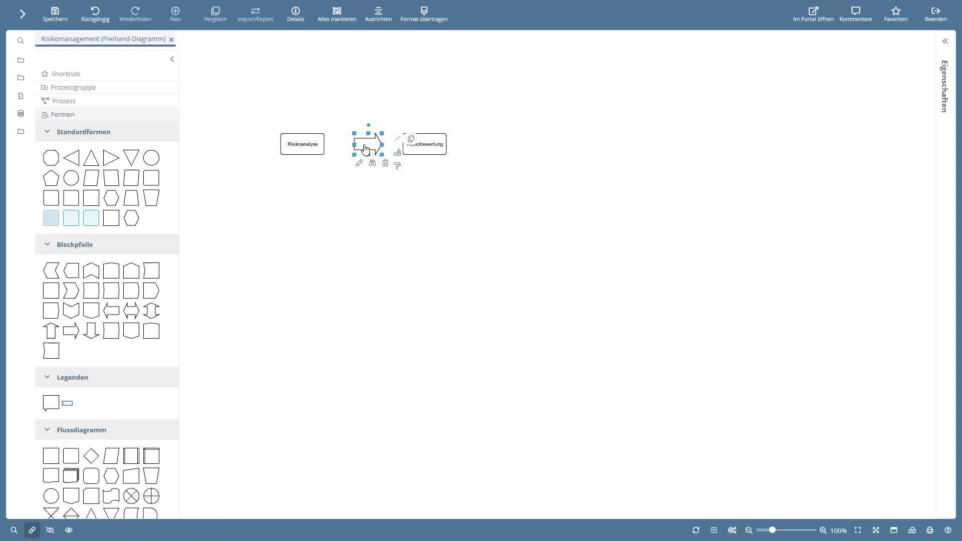
# Create a symbol in the diagram using the "search" magnifying-glass icon in the default grey.
pyautogui.click(76, 77)
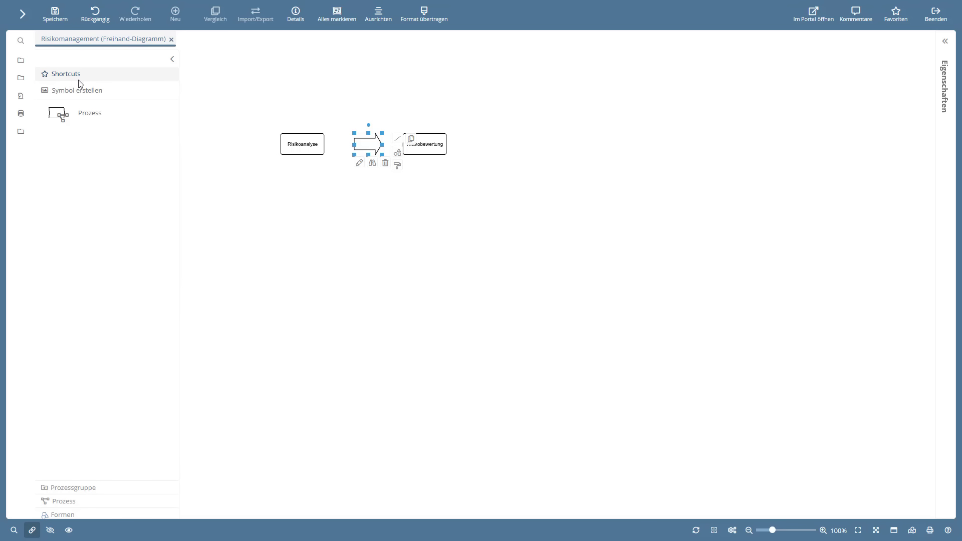
pyautogui.moveTo(75, 92); pyautogui.dragTo(294, 197)
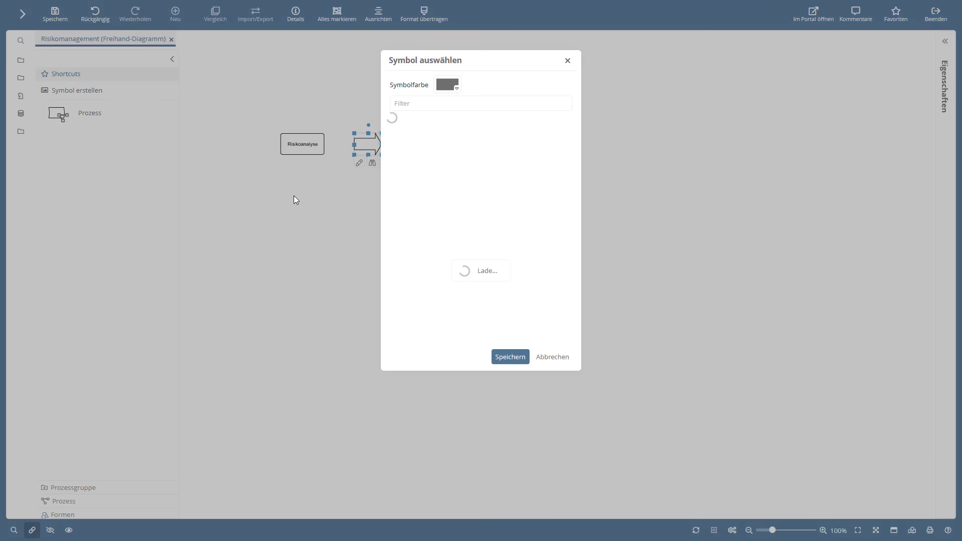
pyautogui.click(469, 104)
pyautogui.write('search')
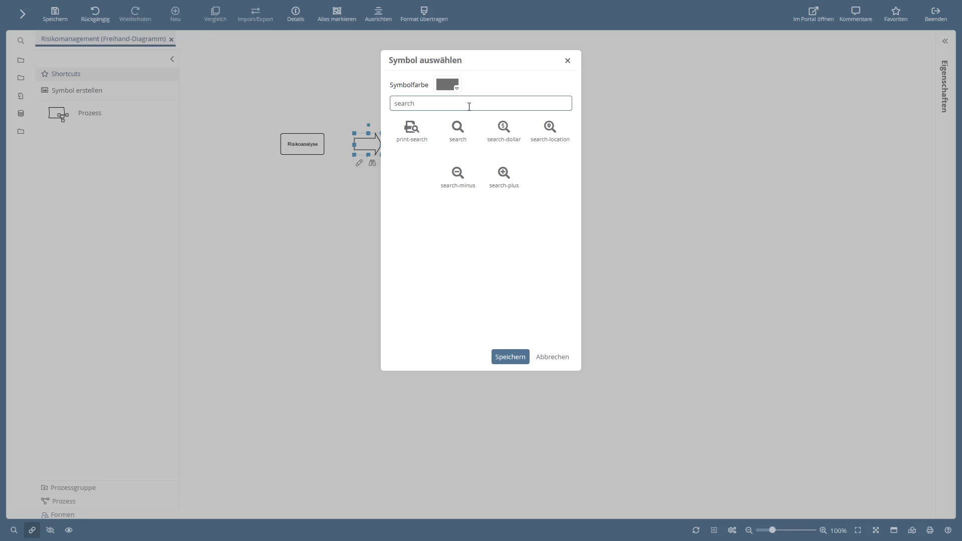
pyautogui.click(458, 133)
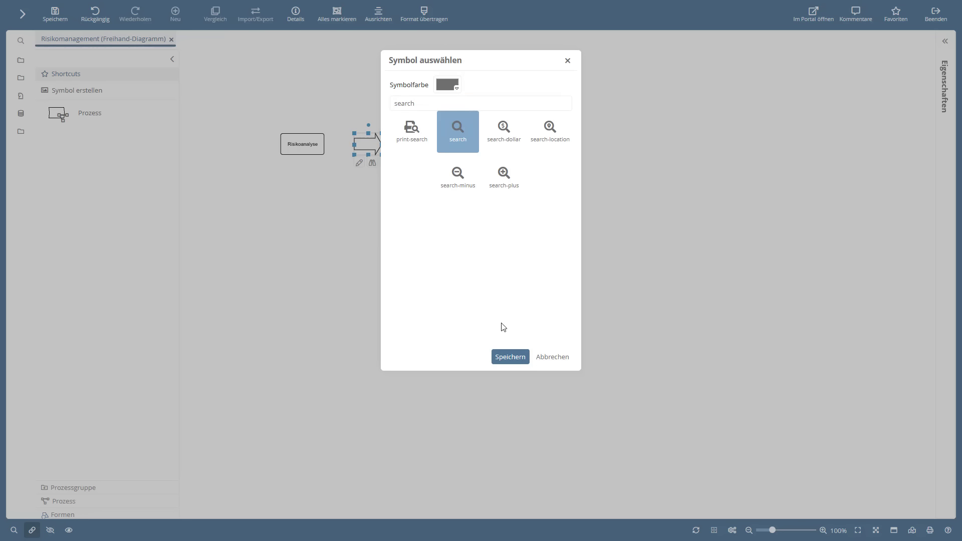
pyautogui.click(510, 356)
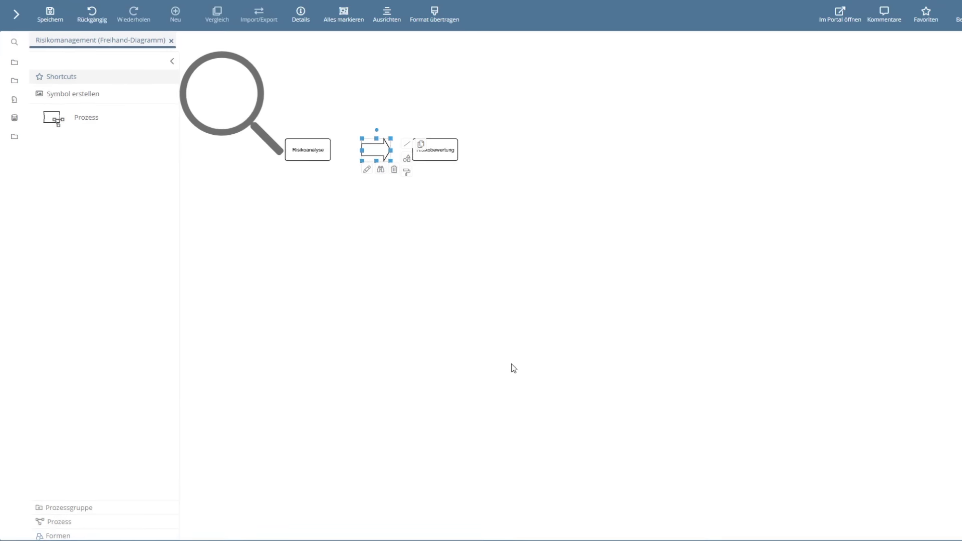
# Shrink the magnifying-glass symbol to about half the width of the Risikoanalyse process and place it centred just below that process.
pyautogui.click(259, 136)
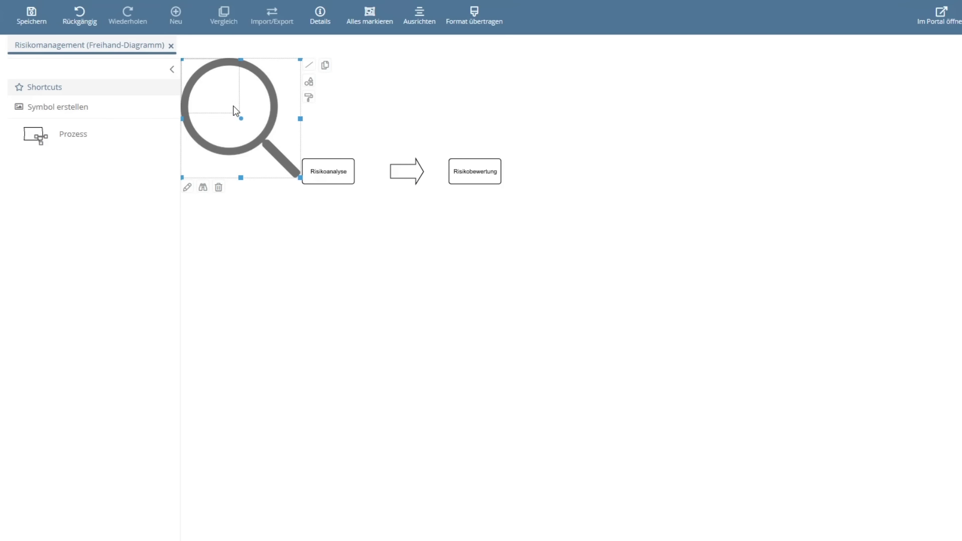
pyautogui.moveTo(213, 87); pyautogui.dragTo(334, 209)
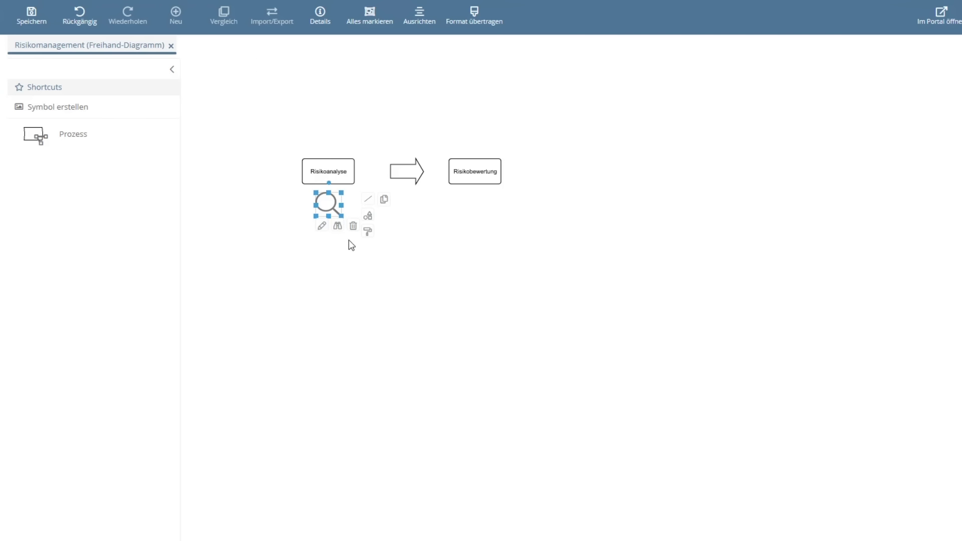
pyautogui.click(362, 296)
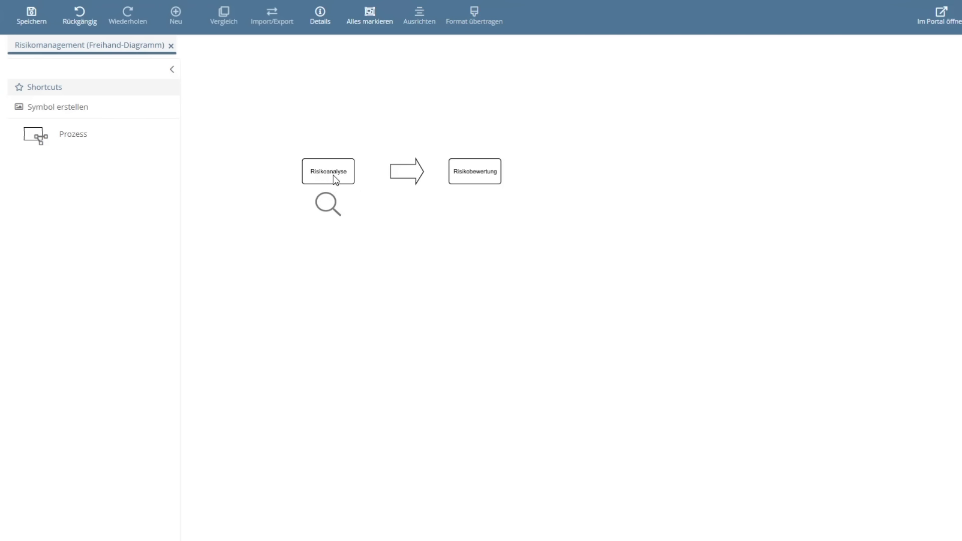
# Distribute Risikoanalyse, the block arrow and Risikobewertung evenly in the horizontal direction.
pyautogui.click(335, 181)
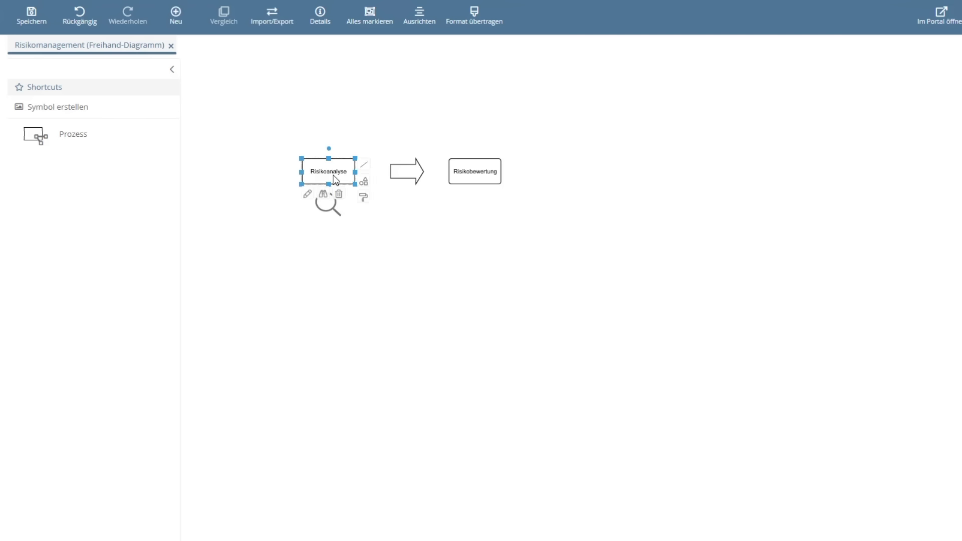
pyautogui.keyDown('shift'); pyautogui.click(409, 173); pyautogui.keyUp('shift')
pyautogui.keyDown('shift'); pyautogui.click(468, 178); pyautogui.keyUp('shift')
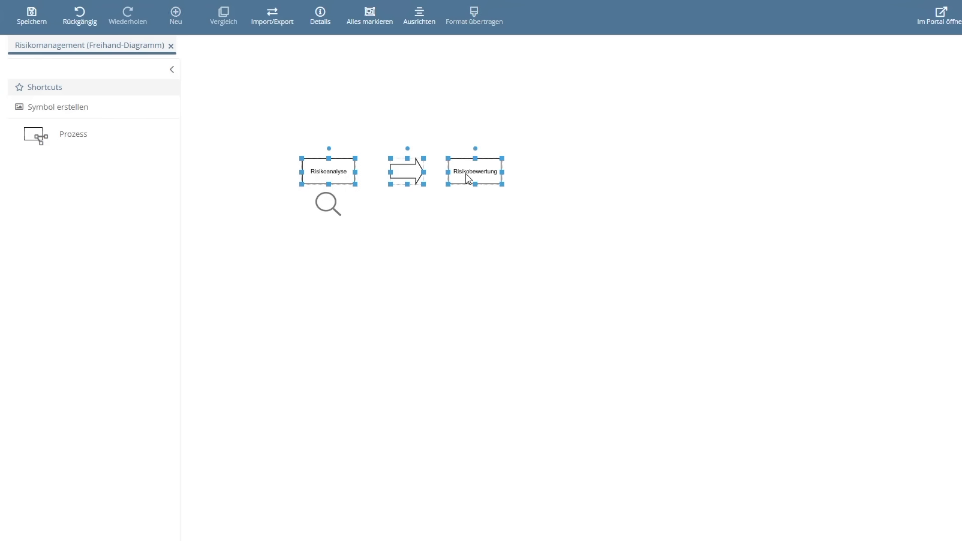
pyautogui.click(431, 30)
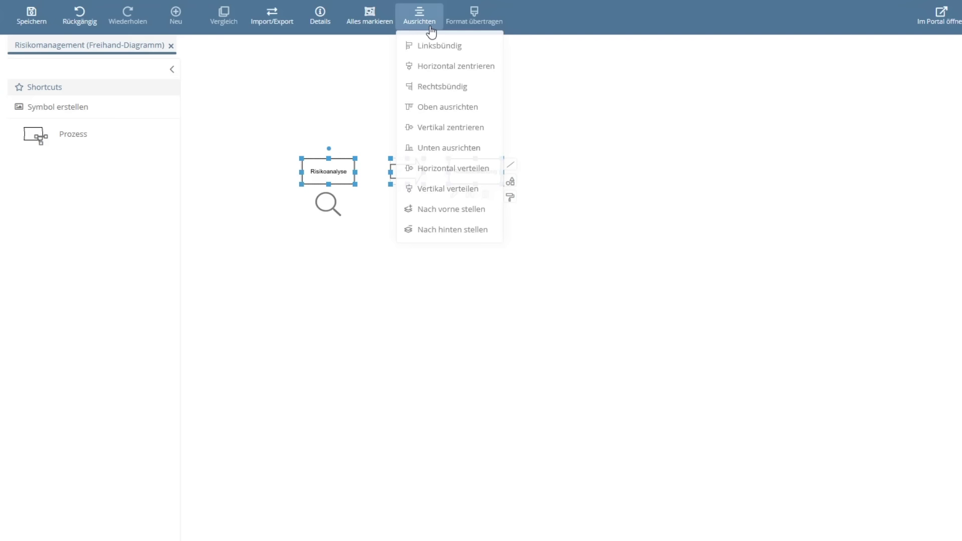
pyautogui.click(456, 170)
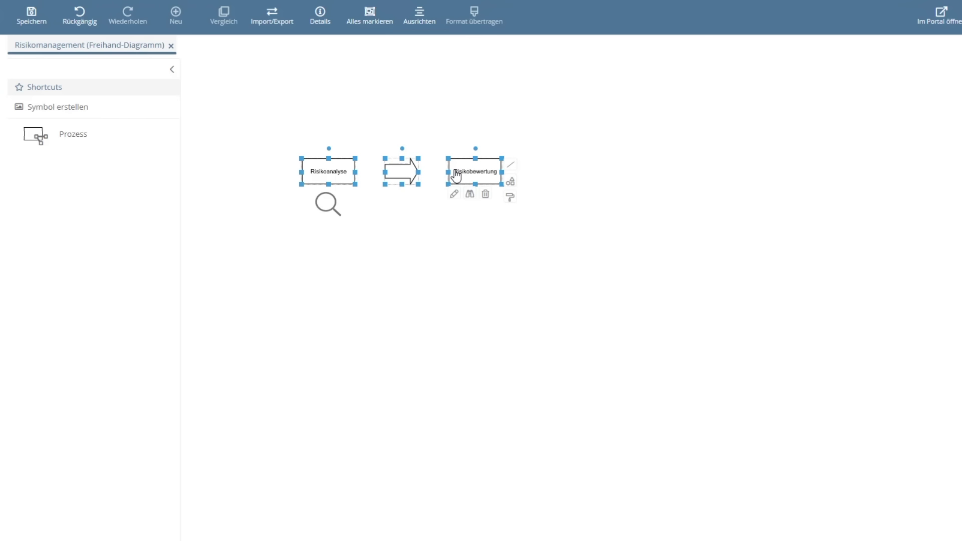
pyautogui.click(426, 208)
# Set the background colour of the Risikoanalyse process to #FFA079.
pyautogui.click(345, 176)
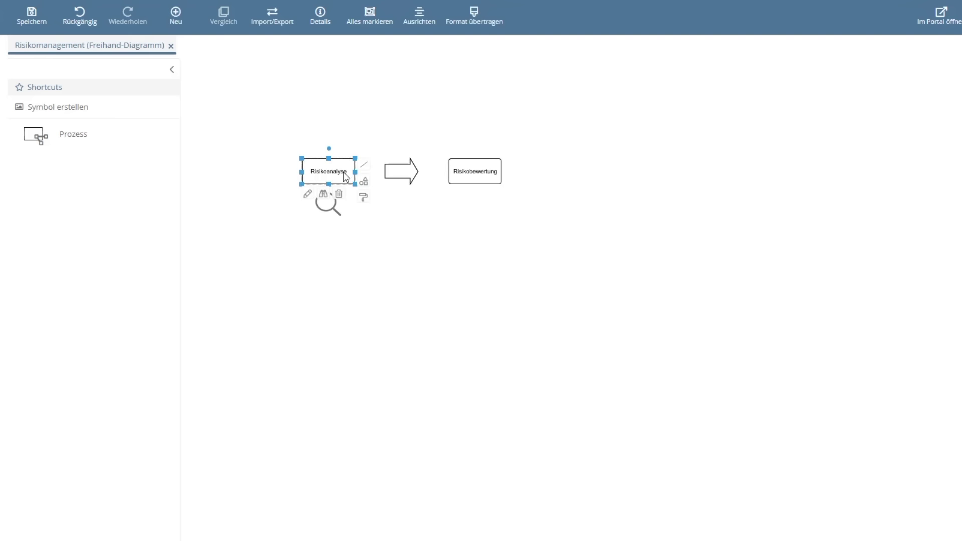
pyautogui.click(364, 188)
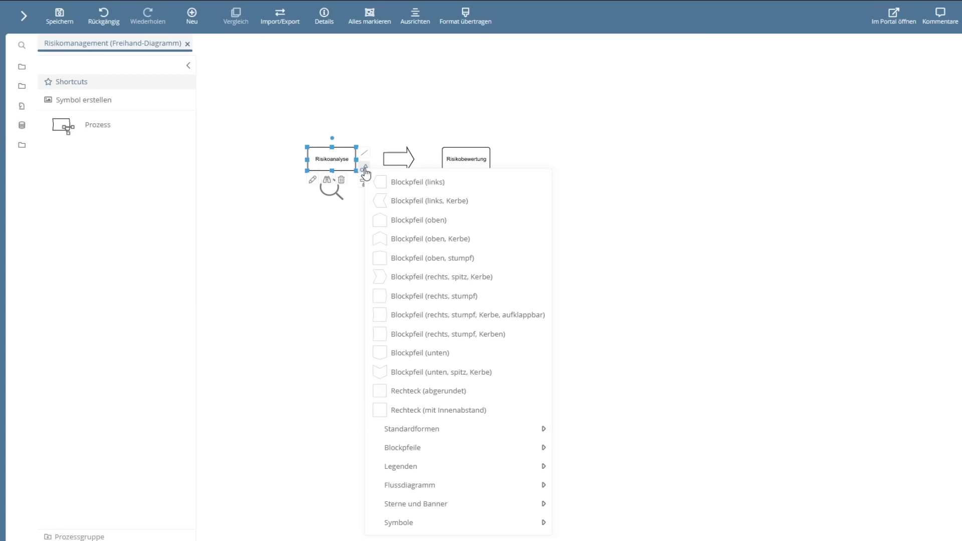
pyautogui.click(362, 183)
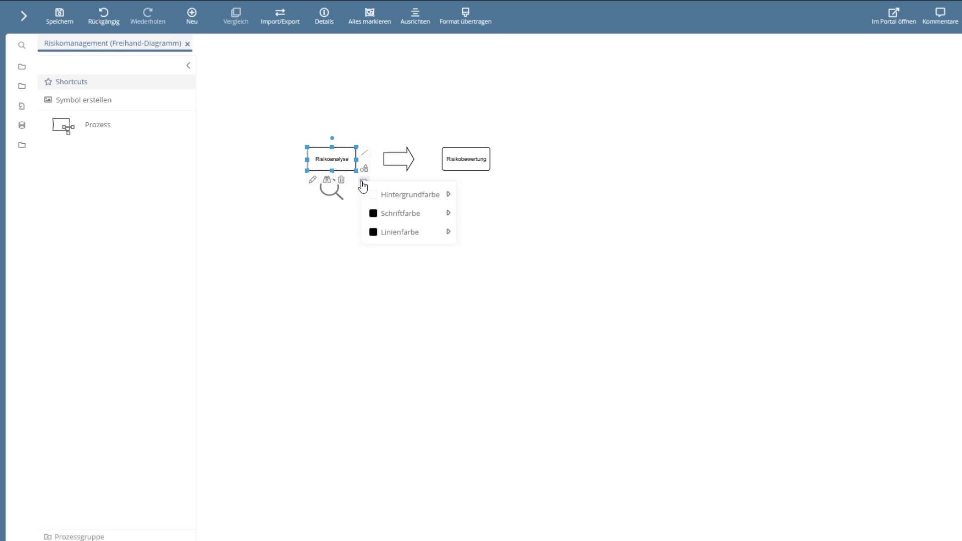
pyautogui.click(410, 195)
pyautogui.click(603, 201)
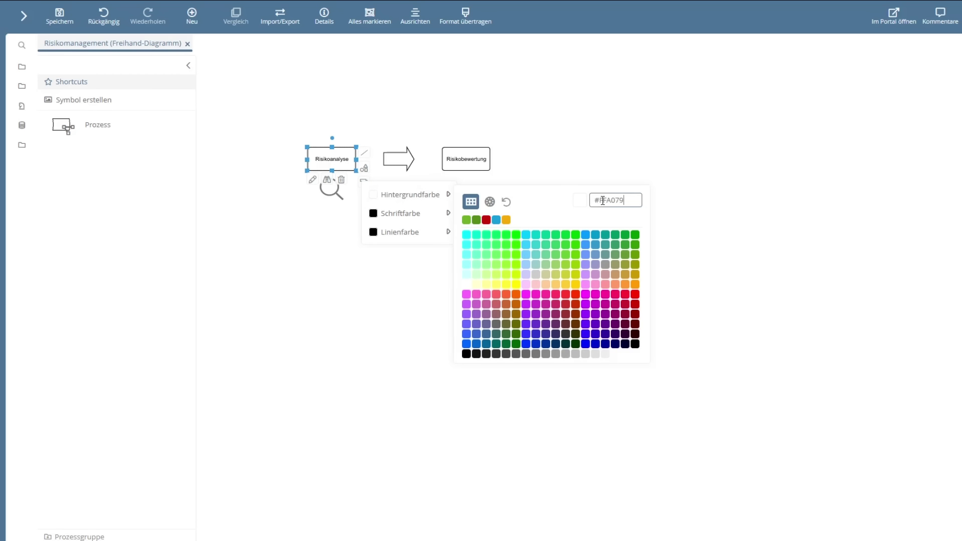
pyautogui.press('Return')
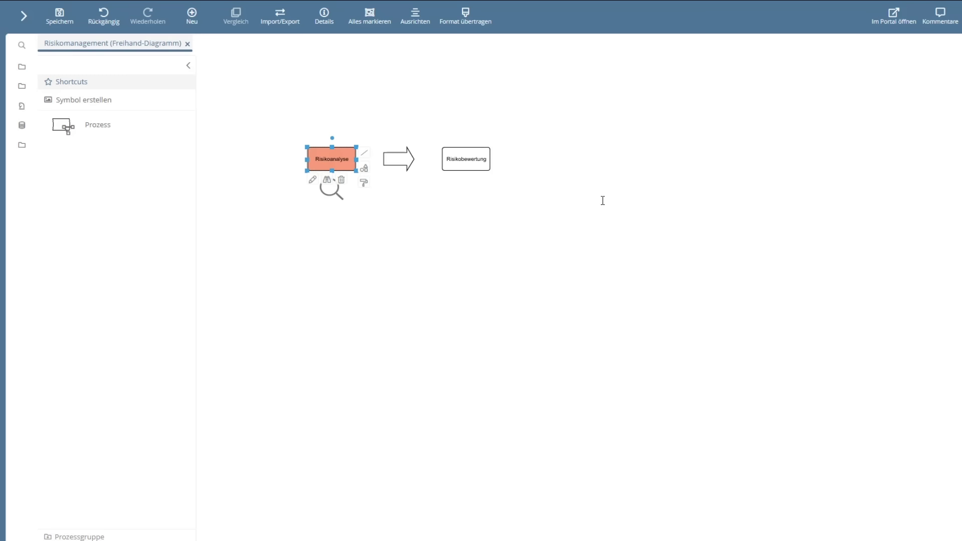
pyautogui.click(365, 173)
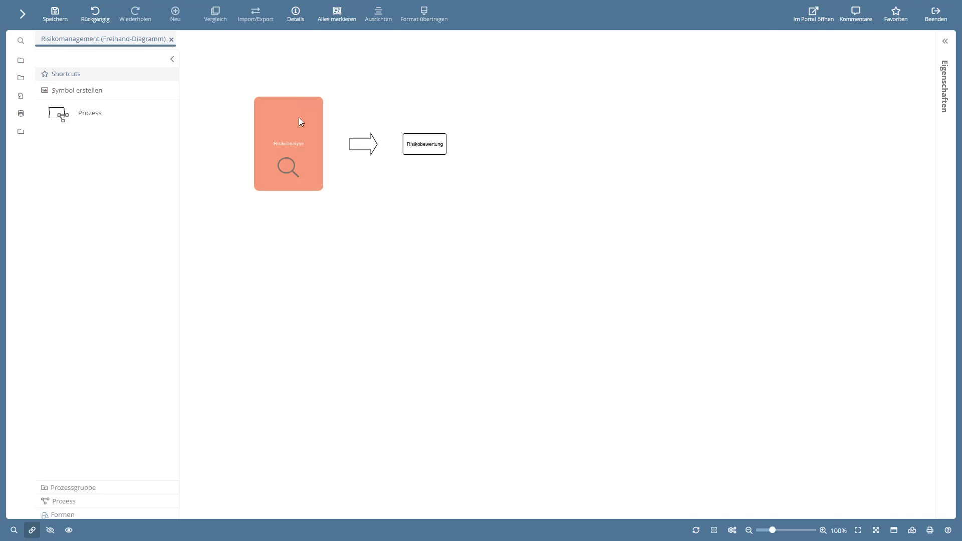
# Transfer the format of Risikoanalyse to the Risikobewertung process and move Risikobewertung up level with Risikoanalyse.
pyautogui.click(299, 119)
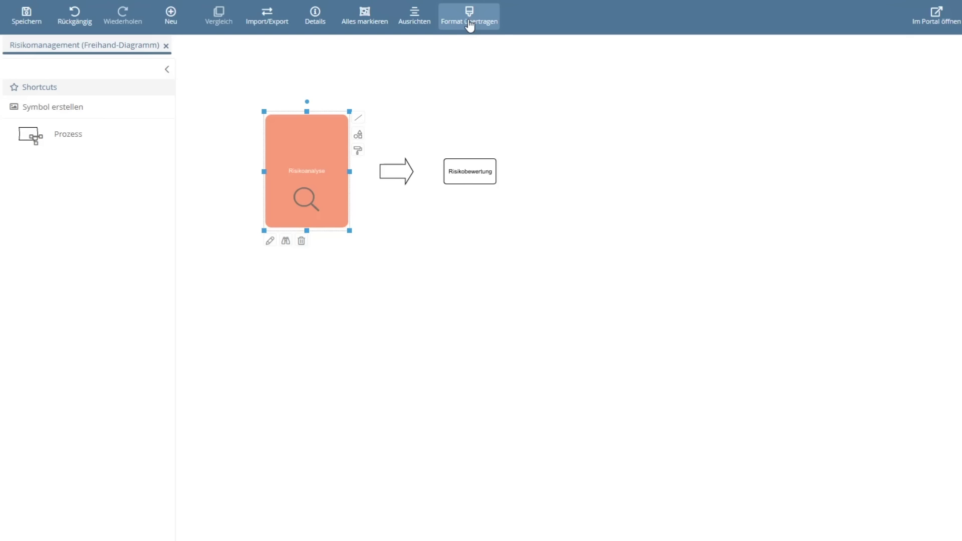
pyautogui.click(470, 25)
pyautogui.click(471, 166)
pyautogui.click(471, 166)
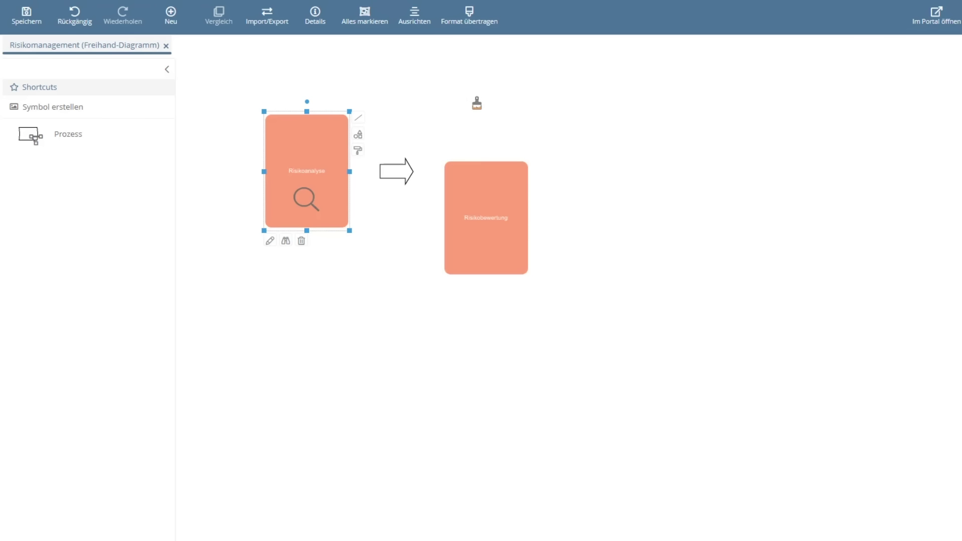
pyautogui.click(477, 103)
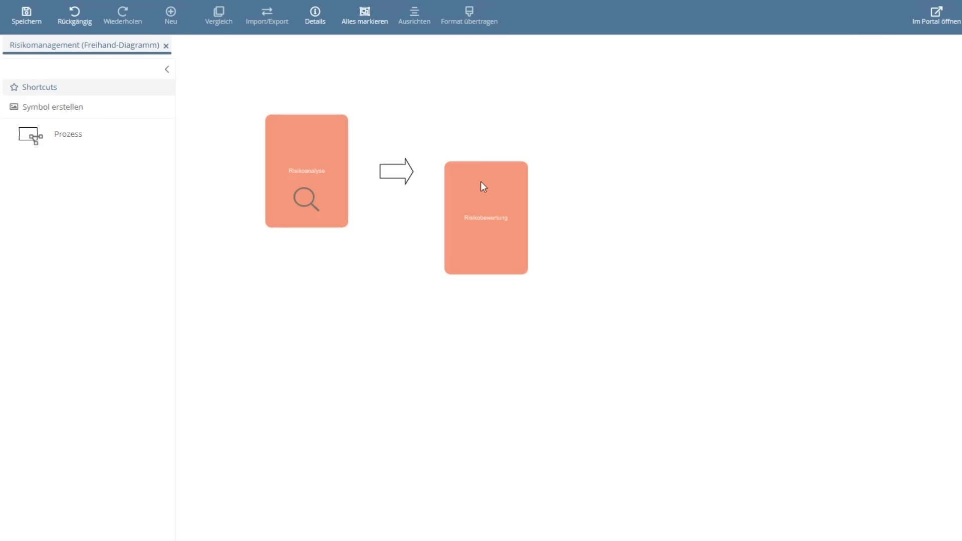
pyautogui.moveTo(481, 194); pyautogui.dragTo(482, 152)
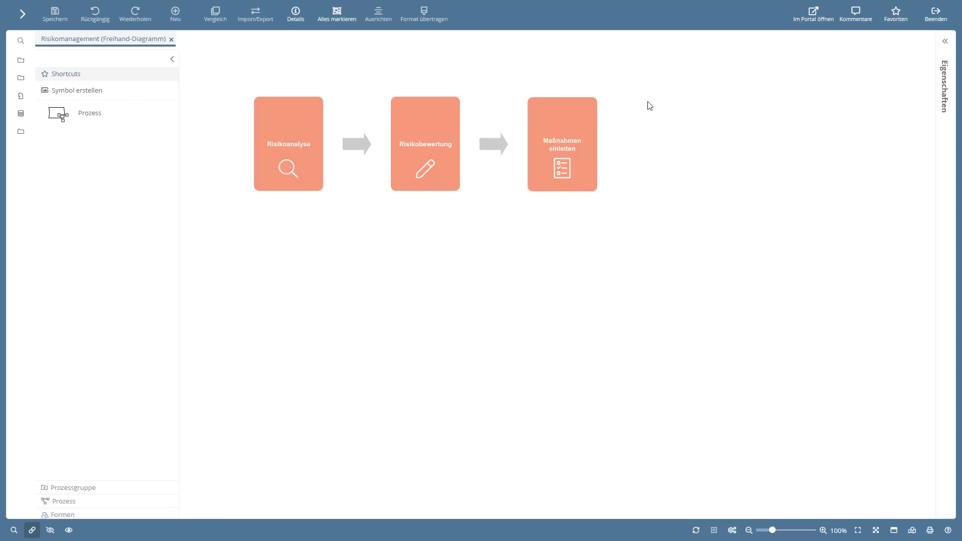
# Open the finished Risikomanagement diagram in the portal.
pyautogui.click(804, 23)
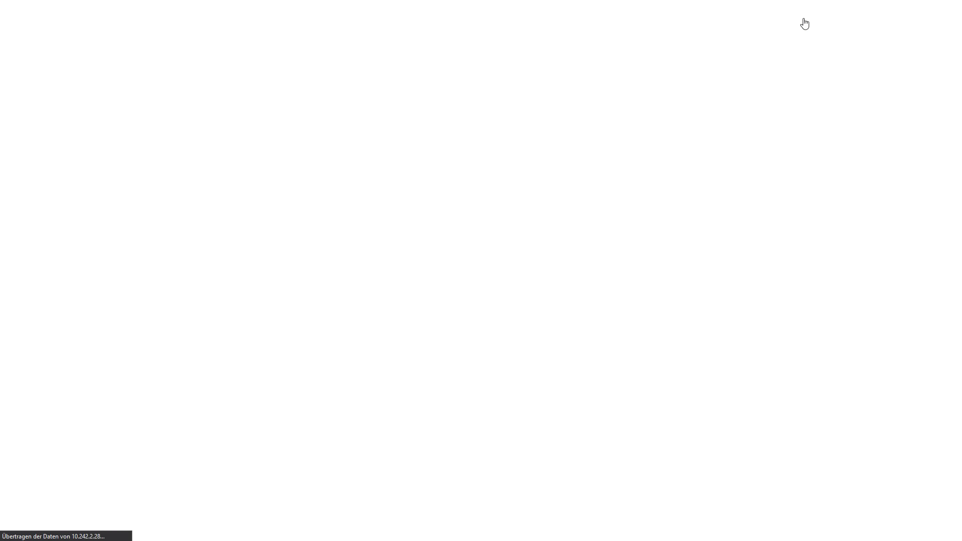